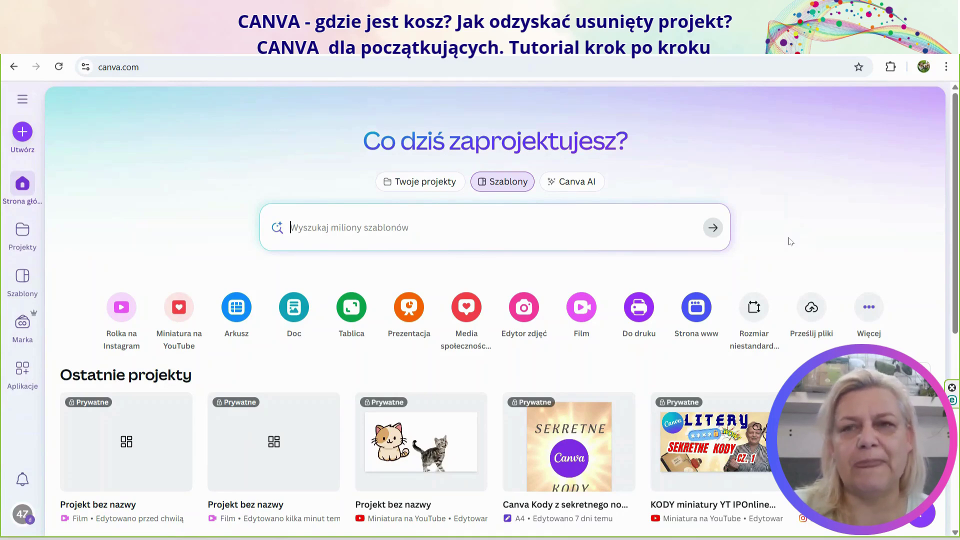
Open the recent YouTube thumbnail project with the two cats and view the main navigation menu from its editor.
click(425, 443)
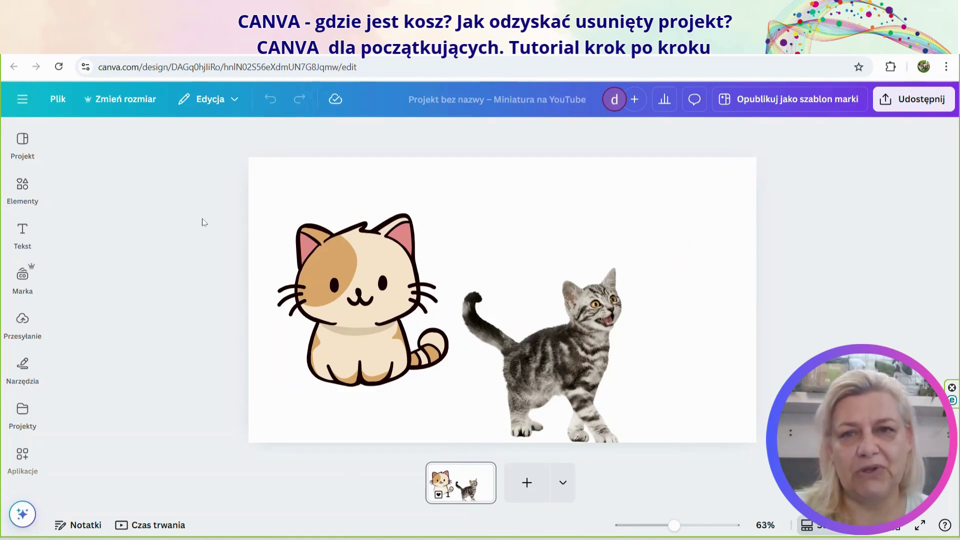
click(21, 102)
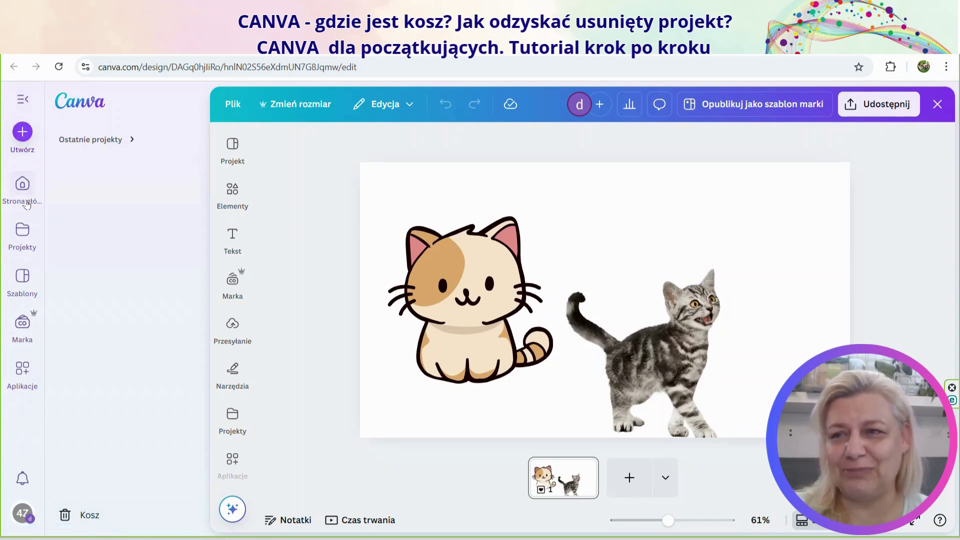
click(22, 99)
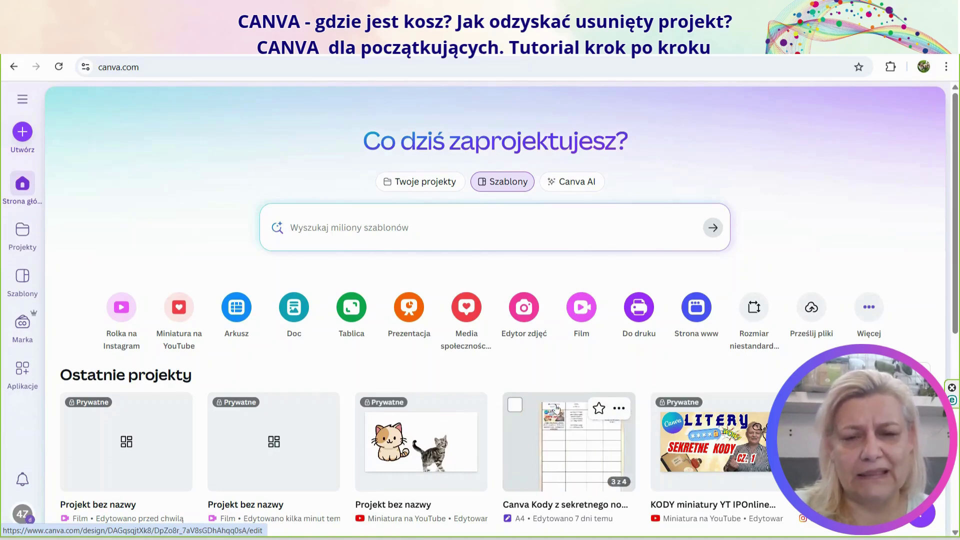
Browse the recent projects on the home page and view the available options for the two-cat project.
scroll(456, 411, down, 3)
scroll(456, 411, up, 3)
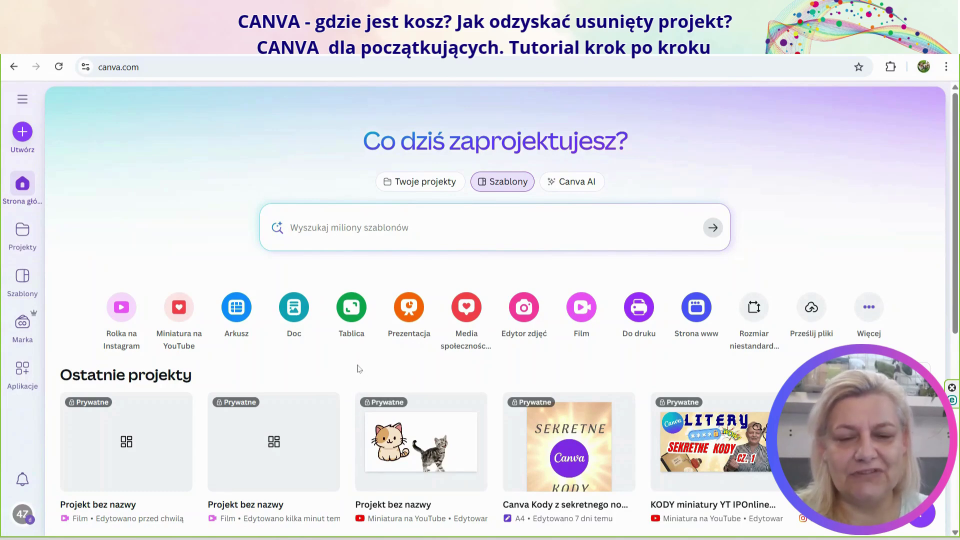
mouse_move(388, 447)
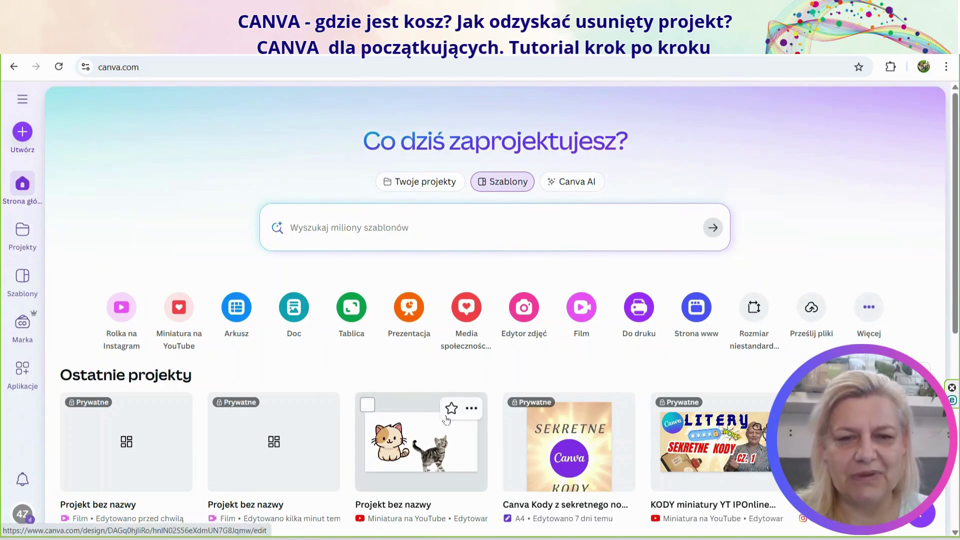
click(471, 408)
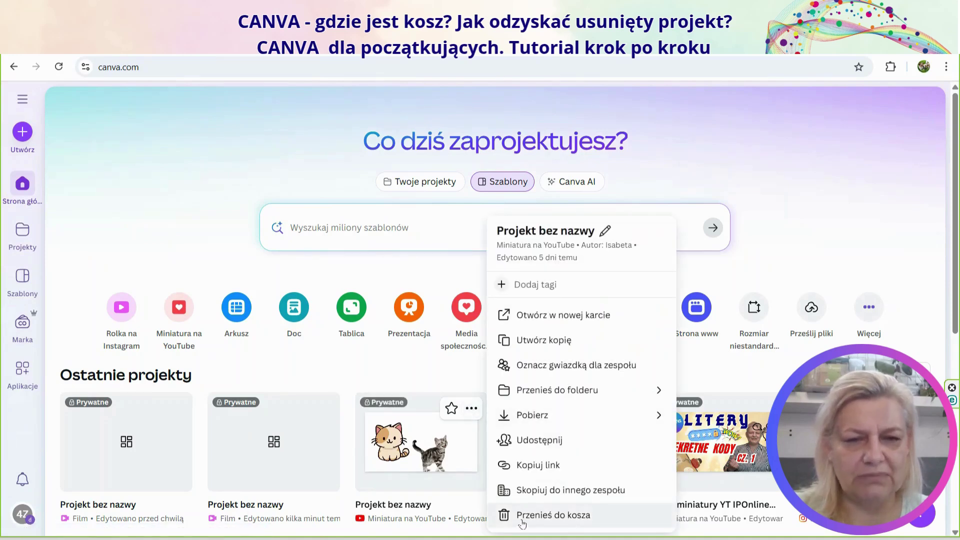
click(254, 264)
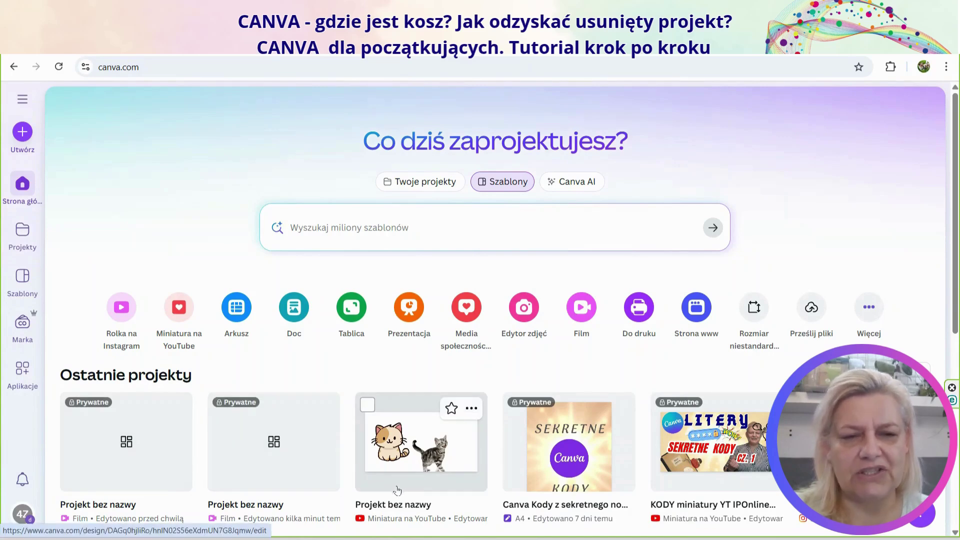
Select the two-cat project, the Canva Kody project and the KODY miniatury project together, and clear the whole selection.
click(368, 406)
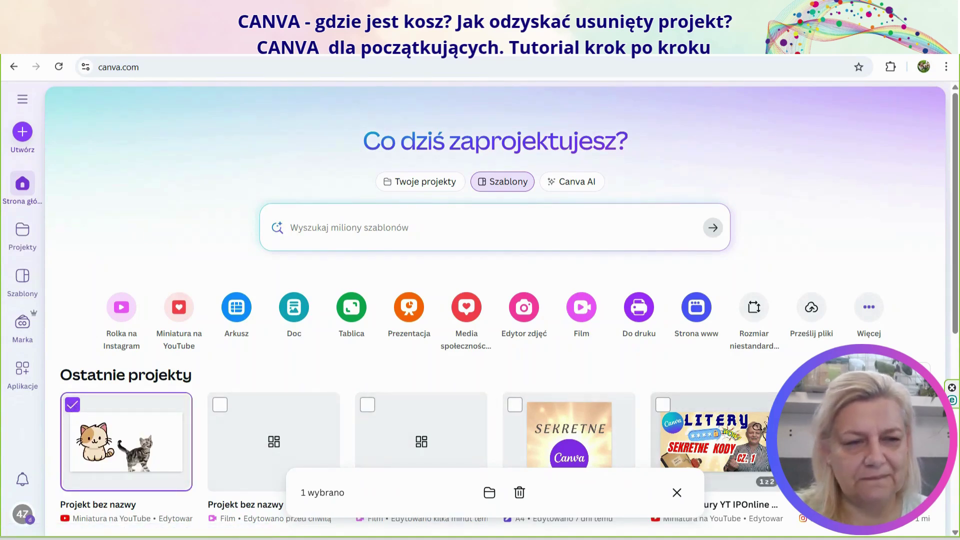
click(513, 407)
click(662, 405)
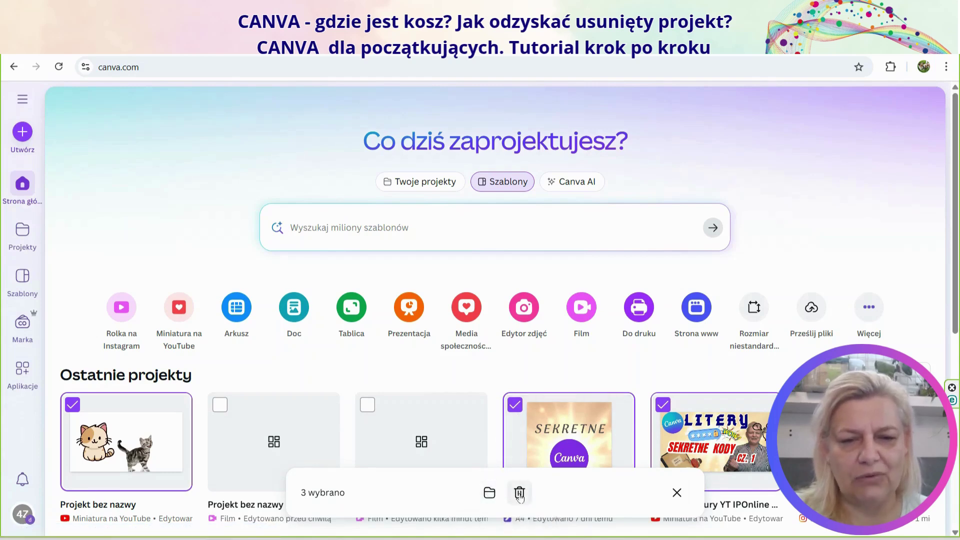
click(663, 404)
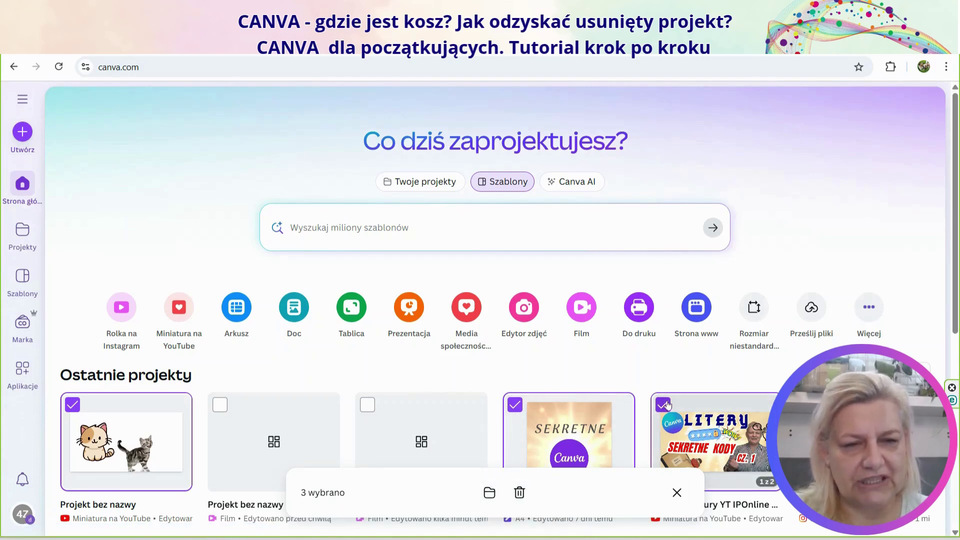
click(515, 405)
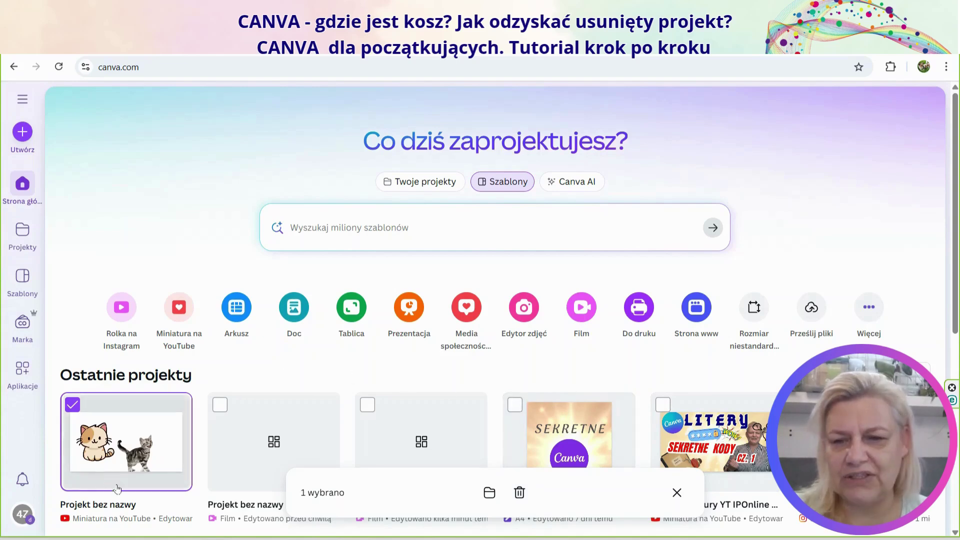
click(73, 406)
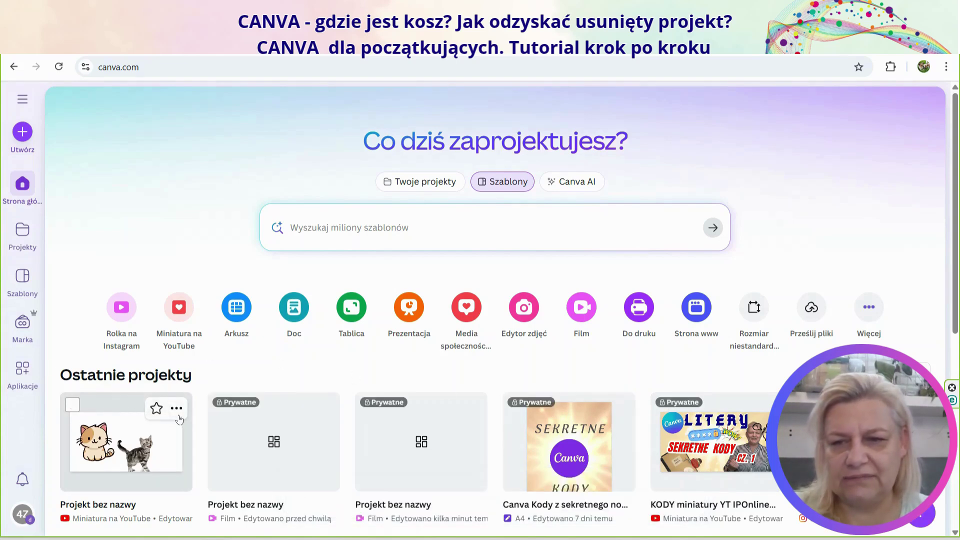
Move the two-cat project to the trash through its options and undo the move.
click(177, 408)
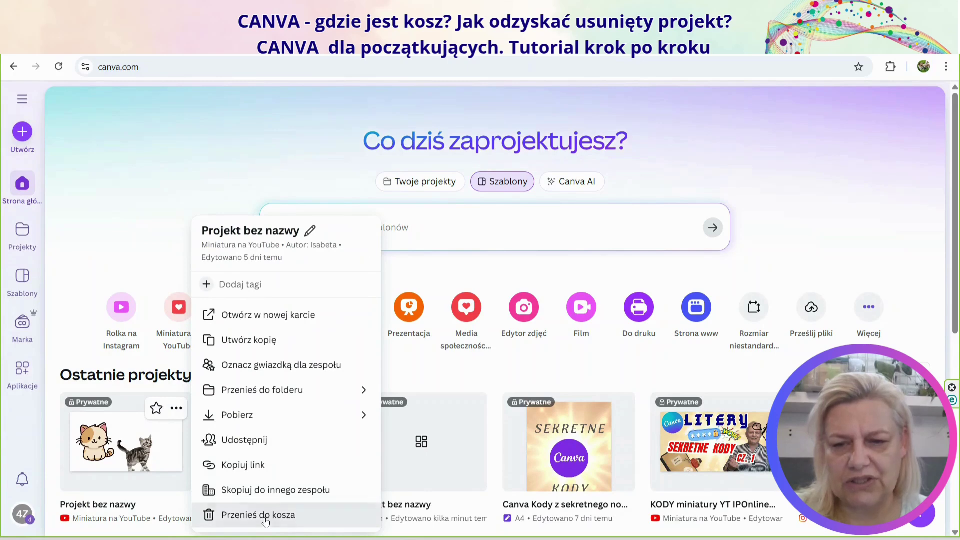
click(235, 515)
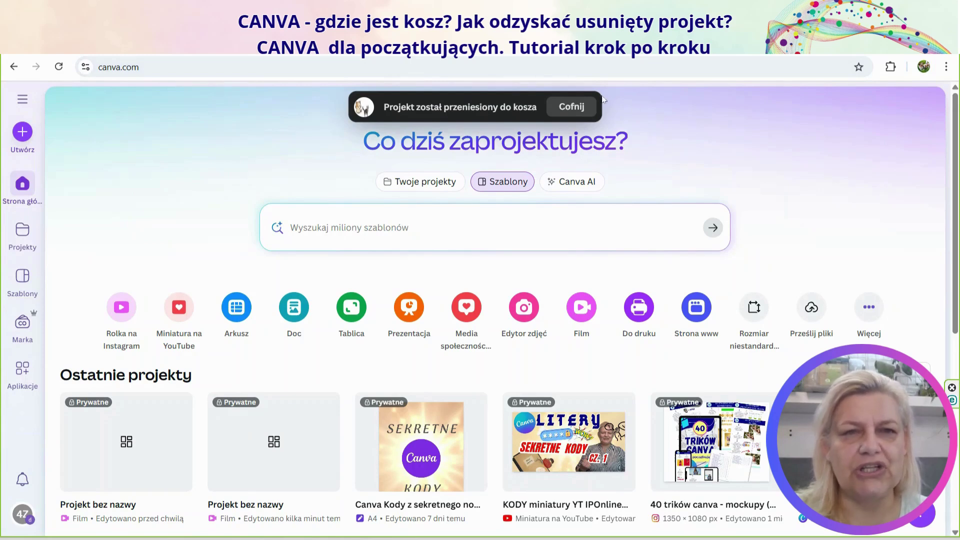
click(574, 115)
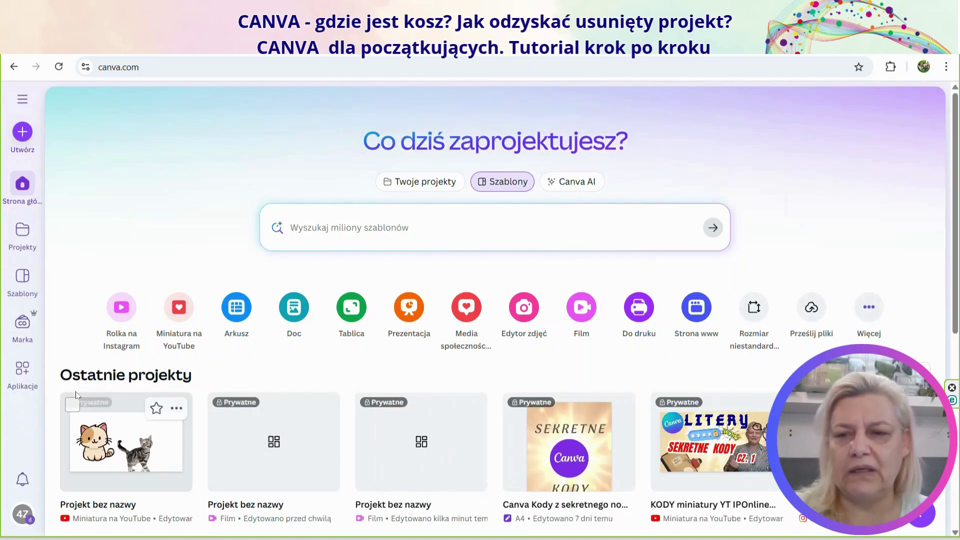
Select the two-cat project among the recent projects and move the selection to the trash.
click(73, 407)
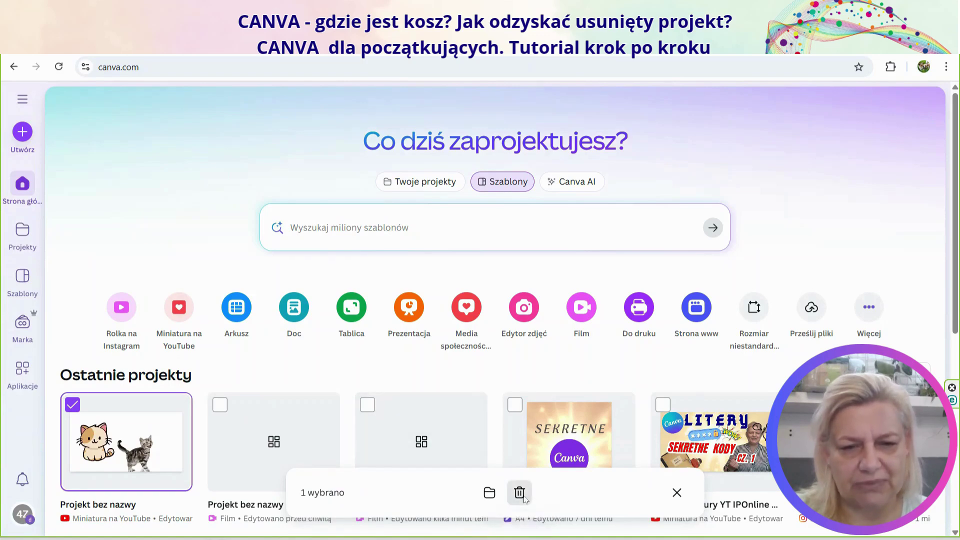
click(520, 492)
click(551, 342)
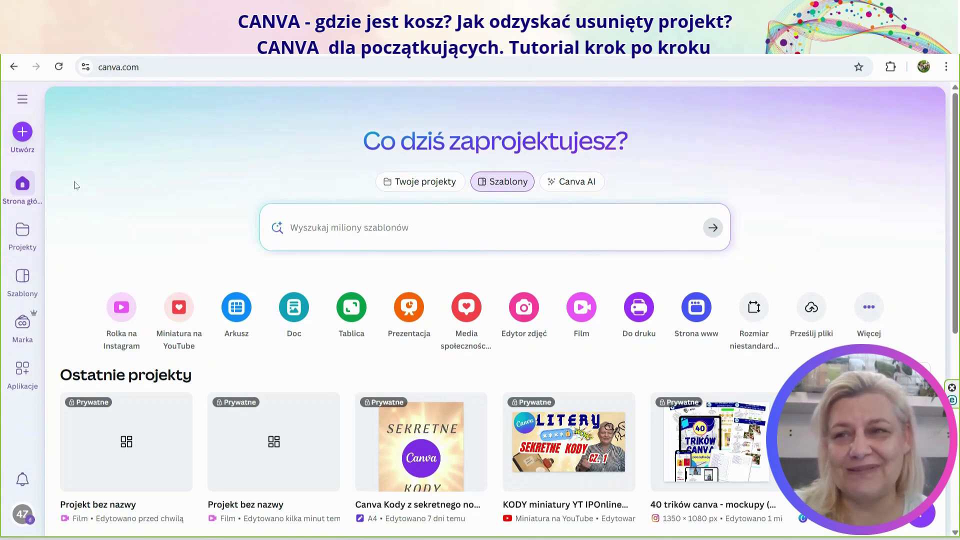
Restore the two-cat project from the trash and return to the home page.
click(21, 101)
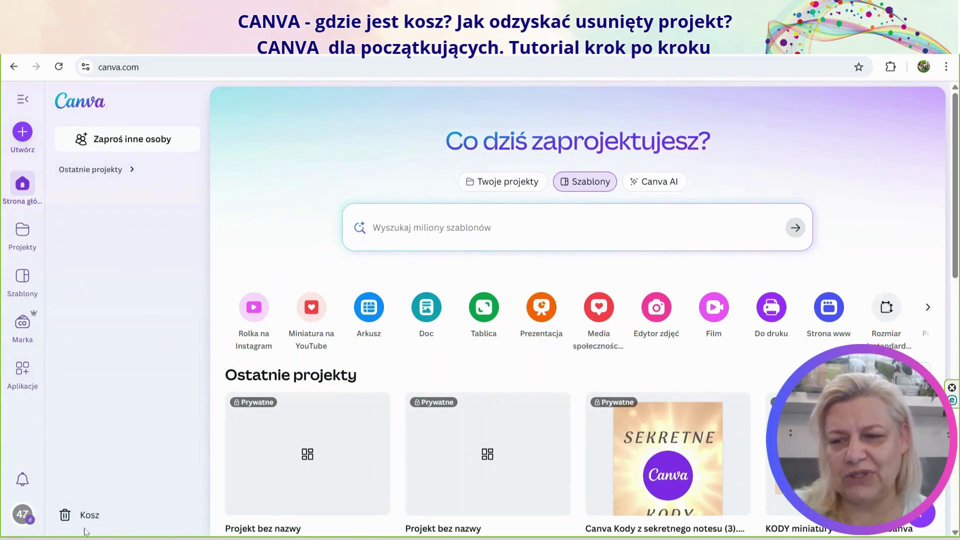
click(100, 518)
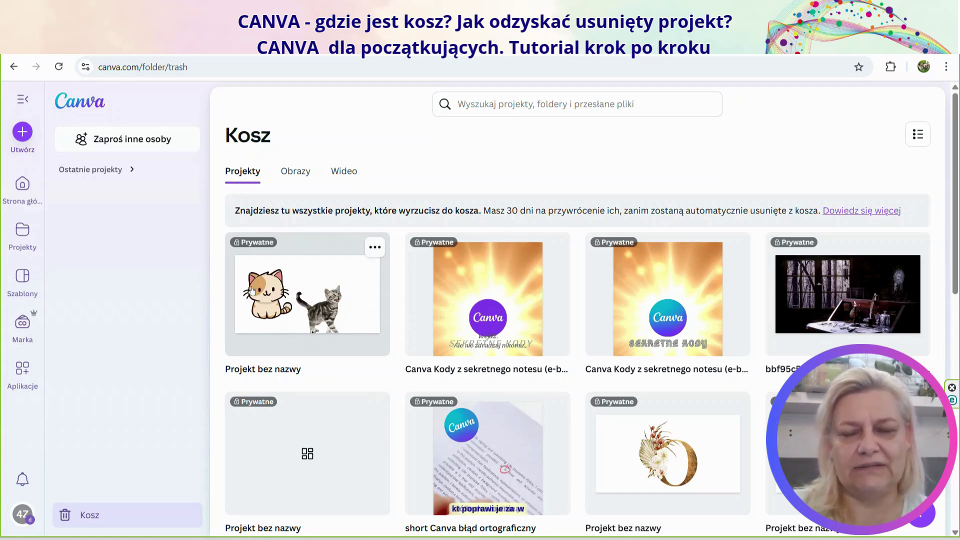
click(374, 248)
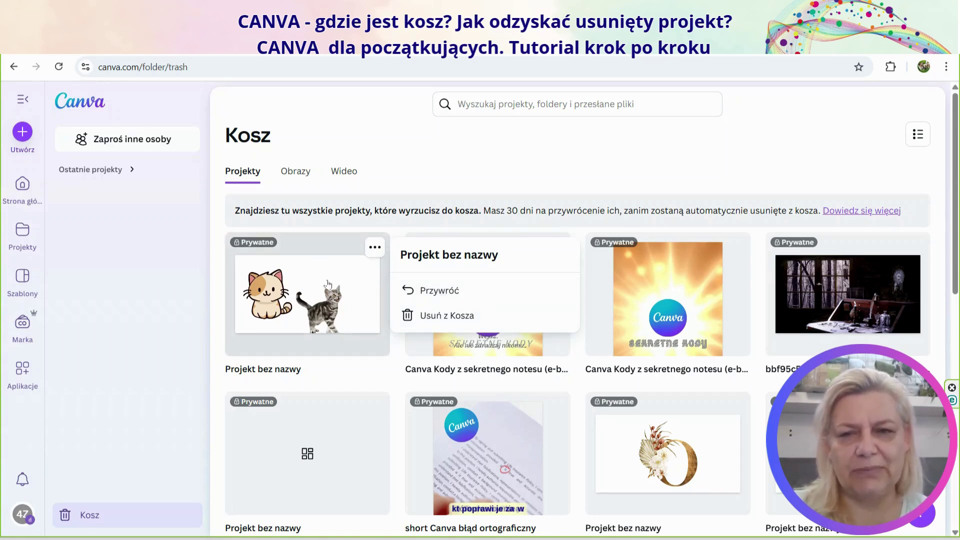
click(434, 294)
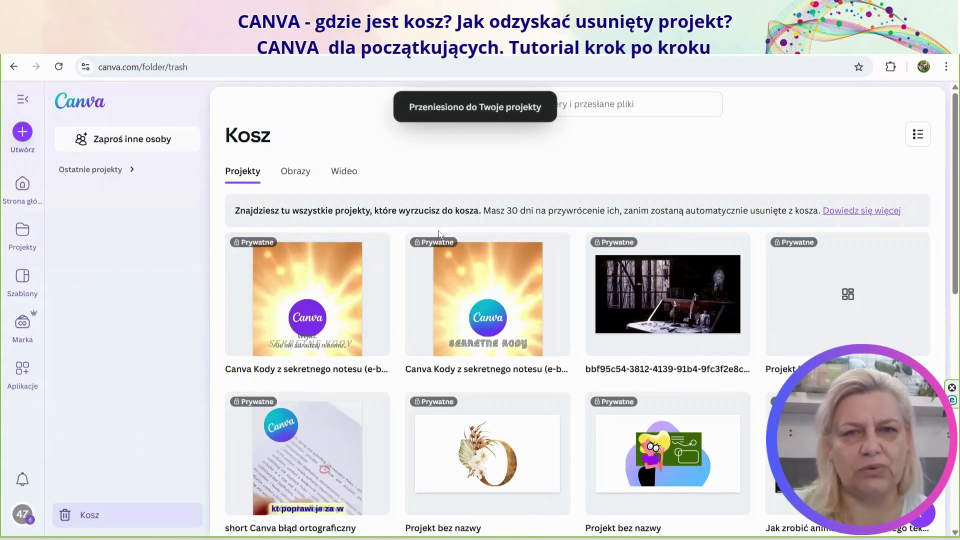
click(22, 184)
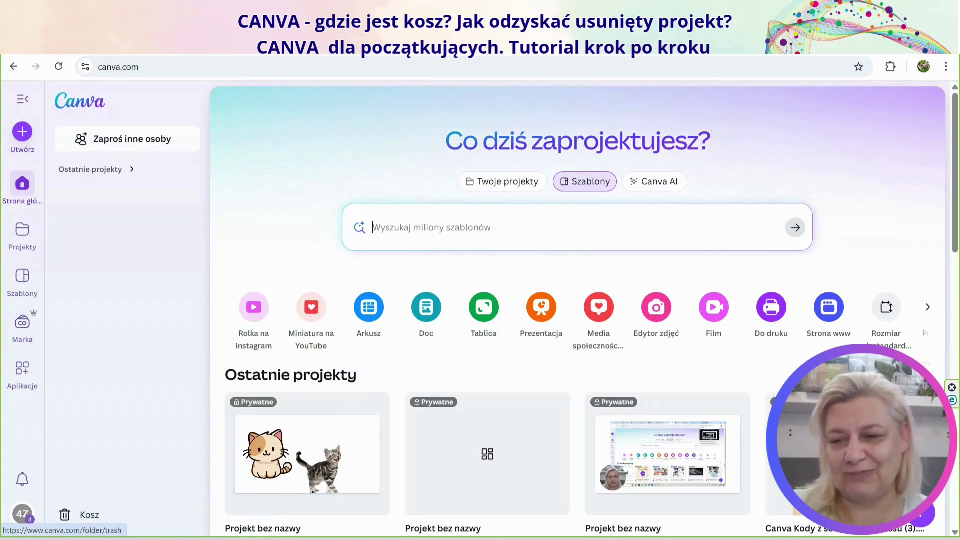
Permanently delete "Canva Kody z sekretnego notesu (e-book).pdf" from the trash.
click(90, 517)
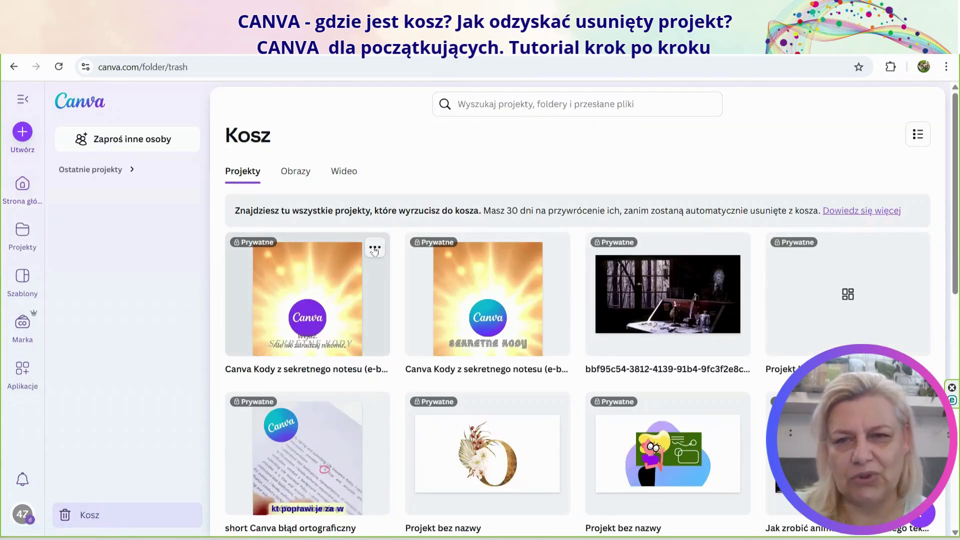
click(374, 249)
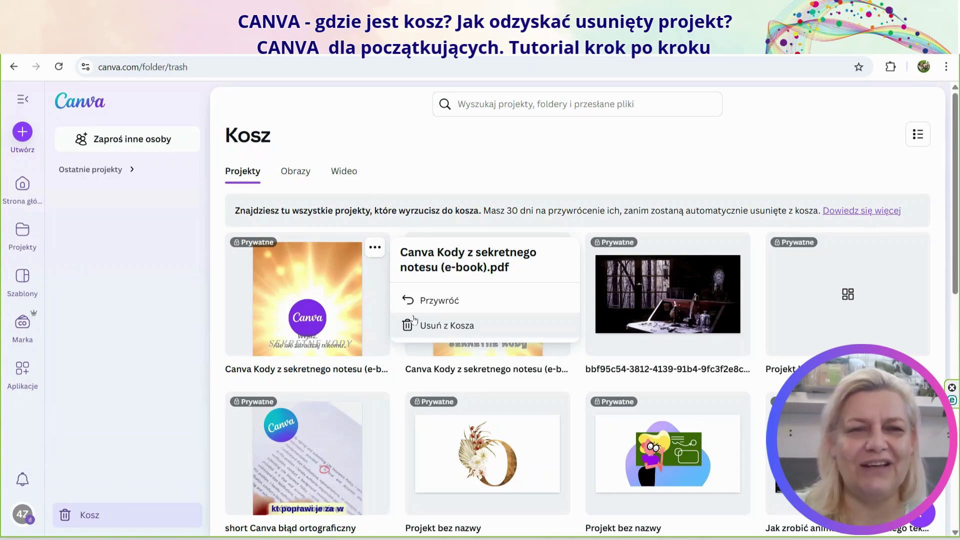
scroll(338, 222, down, 7)
scroll(338, 223, up, 7)
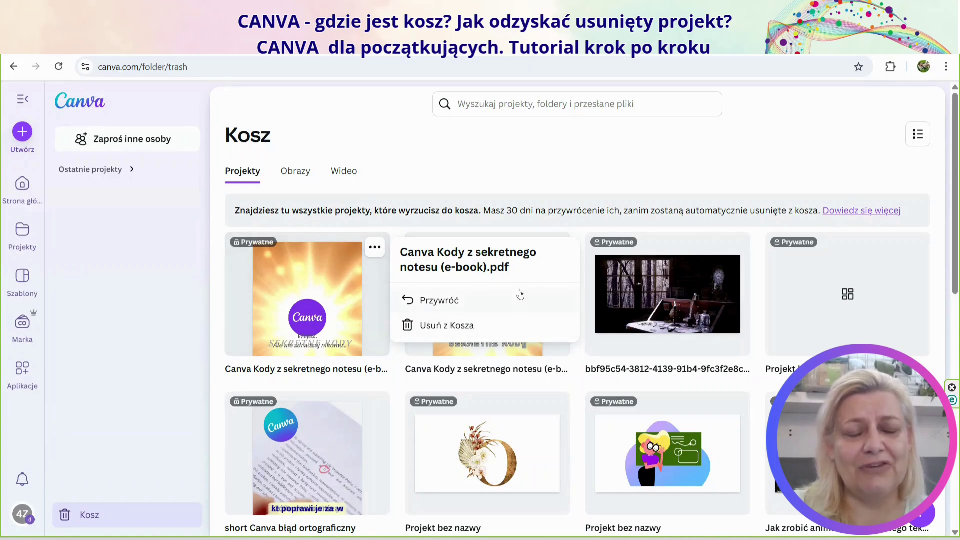
click(438, 329)
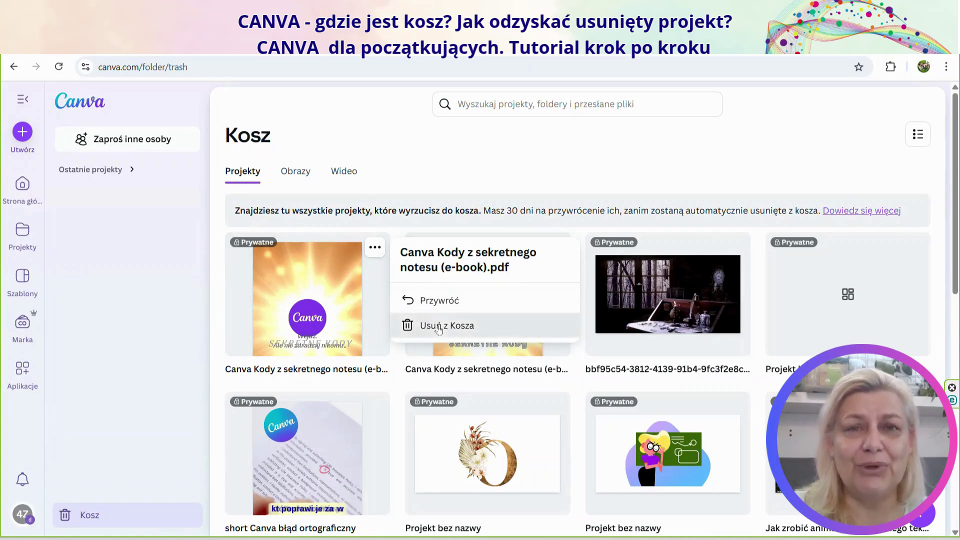
click(587, 350)
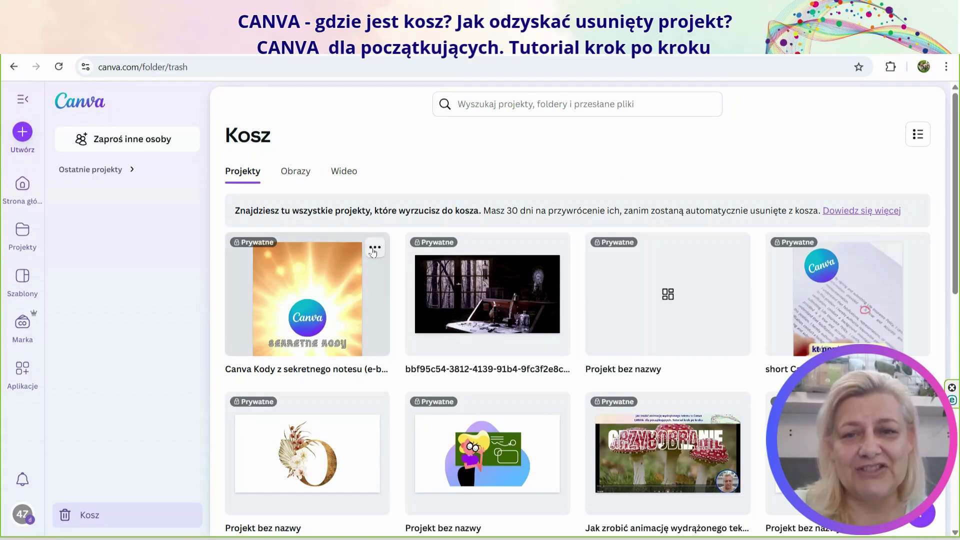
Permanently delete the "Canva Kody z sekretnego notesu (e-book)" project from the trash.
click(375, 247)
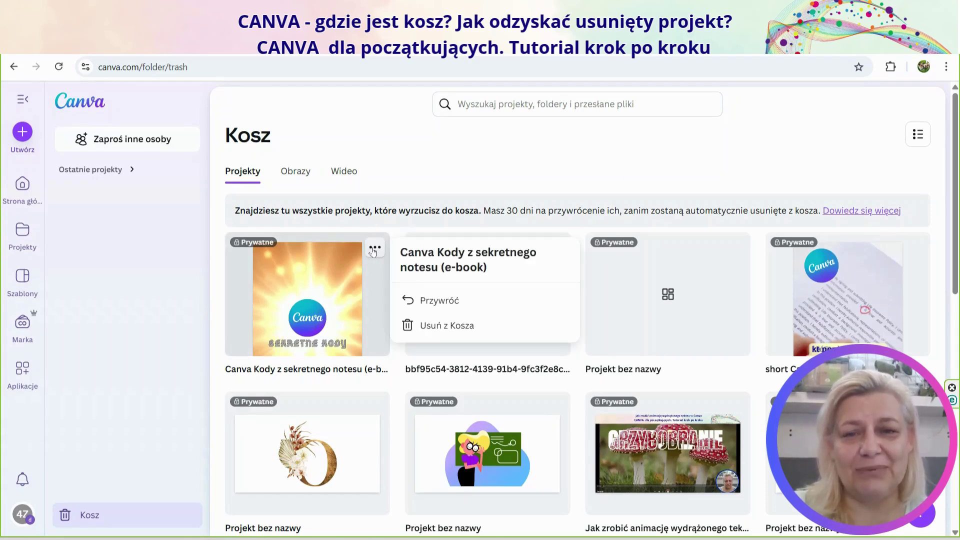
click(445, 326)
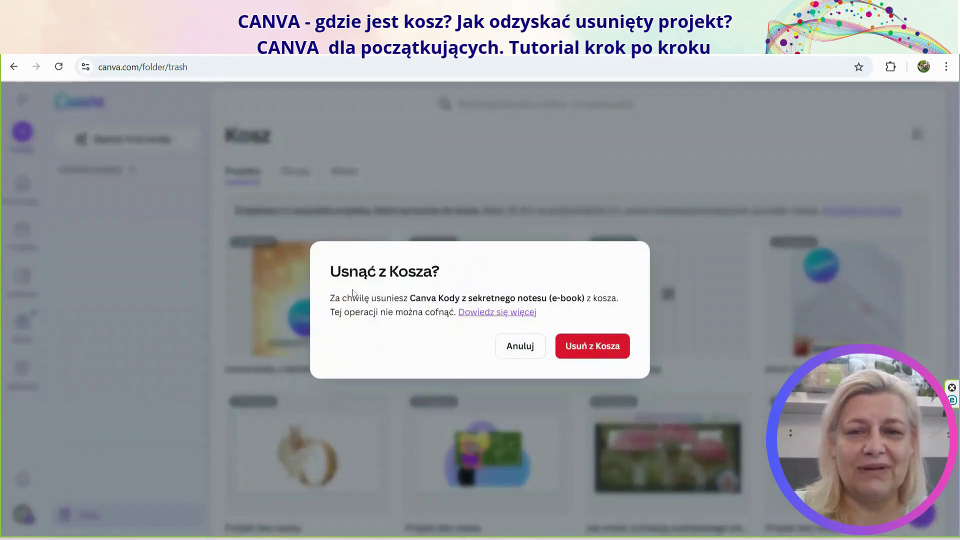
click(567, 346)
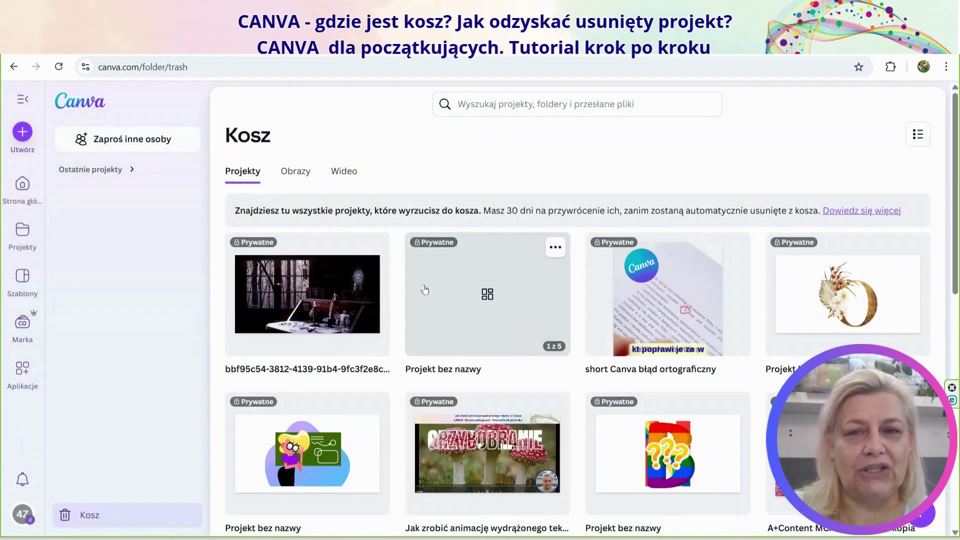
mouse_move(374, 250)
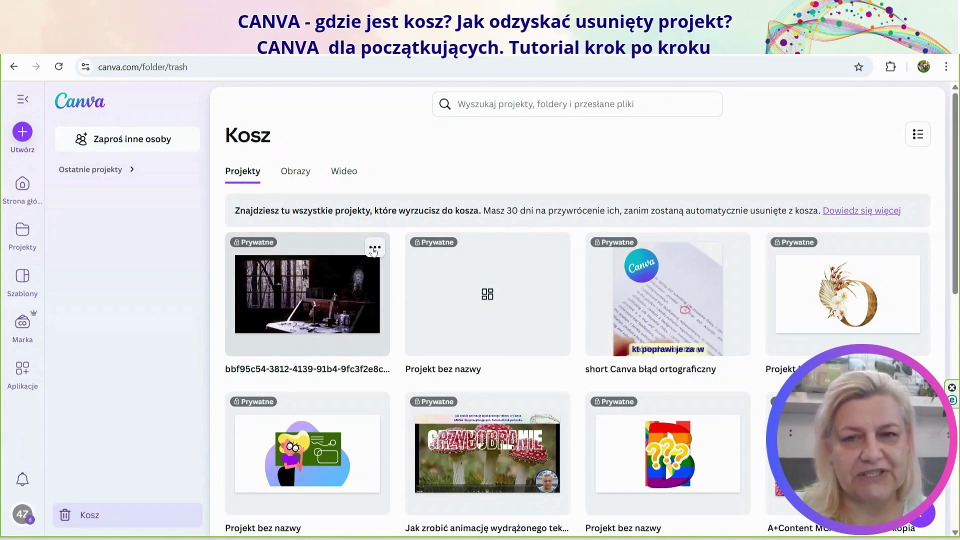
click(373, 249)
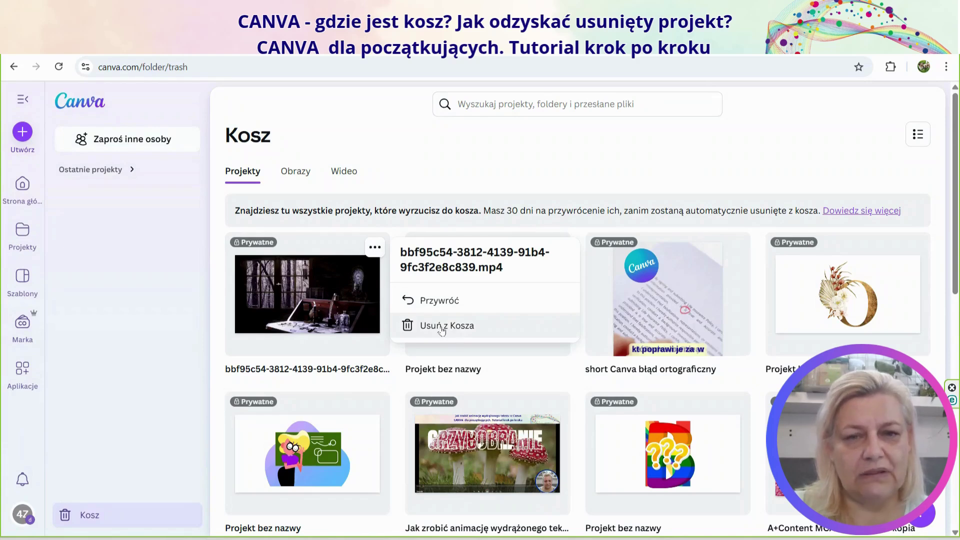